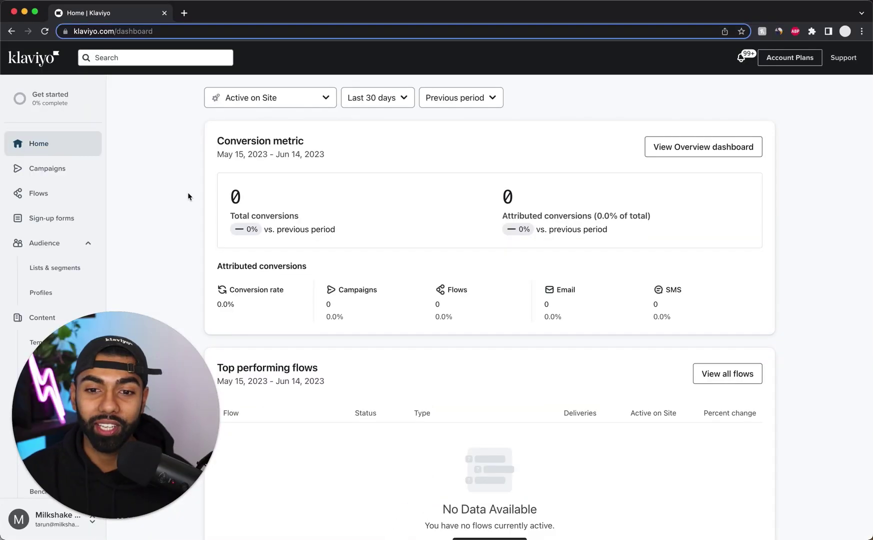
Start an Abandoned Cart flow from the Flows template and open its Checkout Started trigger settings.
left_click(37, 198)
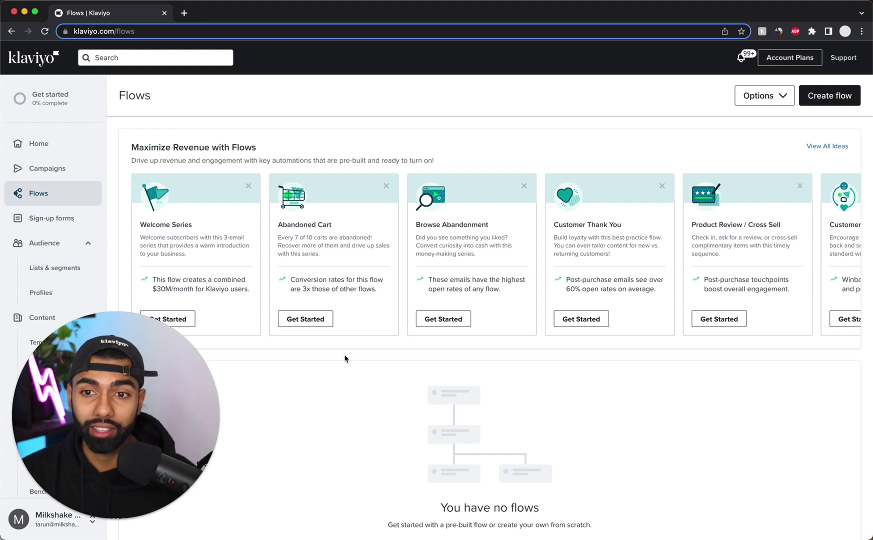
left_click(292, 325)
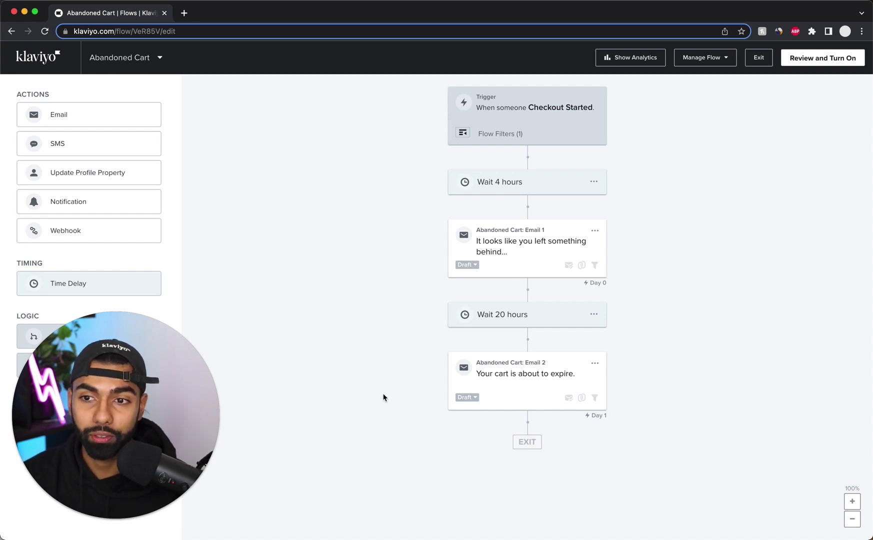
left_click(552, 142)
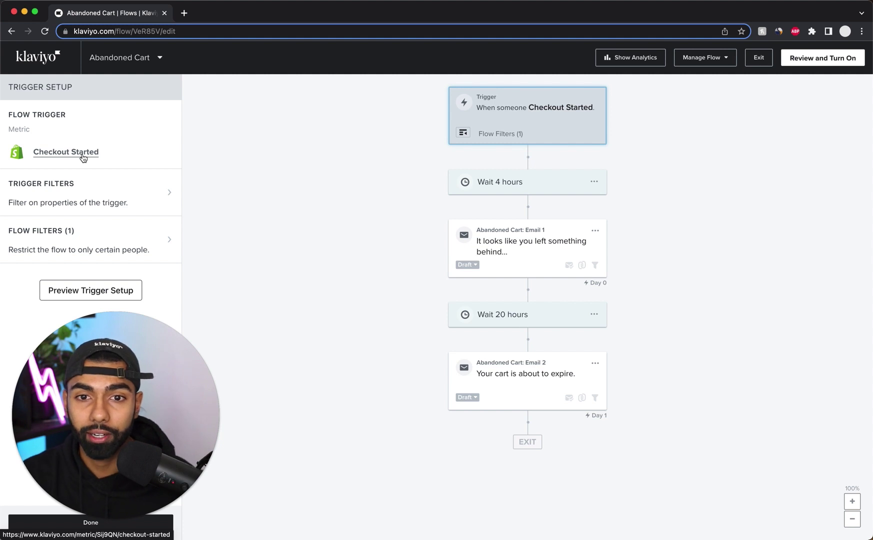
Review the flow filter (placed order zero times since starting), then open the 4-hour wait.
left_click(85, 235)
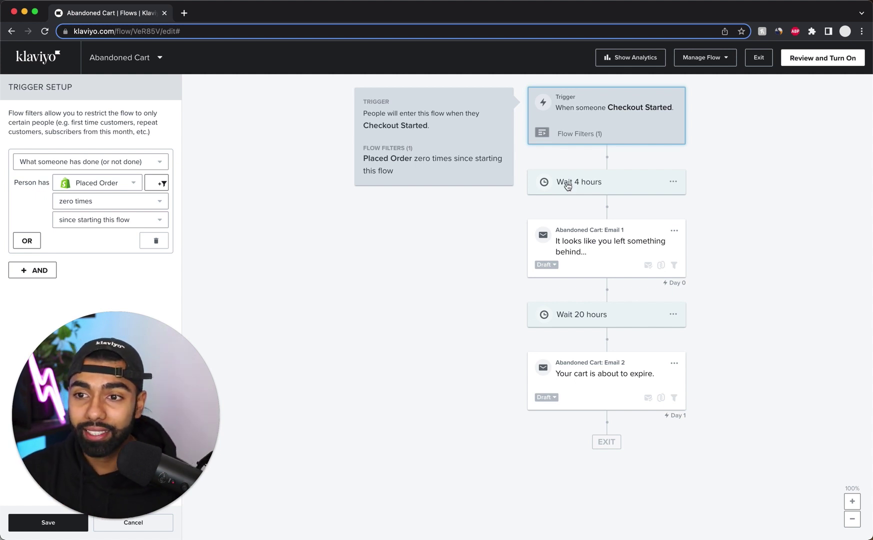
left_click(609, 187)
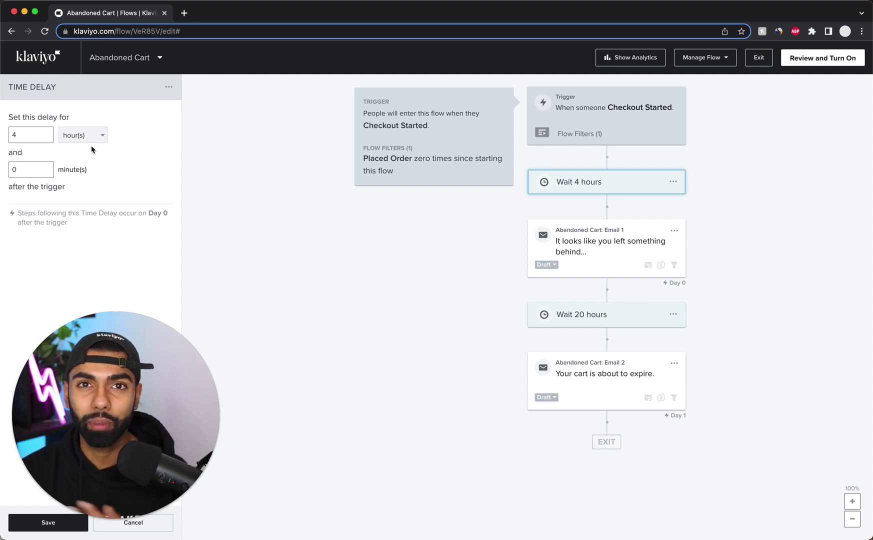
Change the first wait from 4 hours to 2 hours and save it.
left_click(50, 136)
key("BackSpace")
type("2")
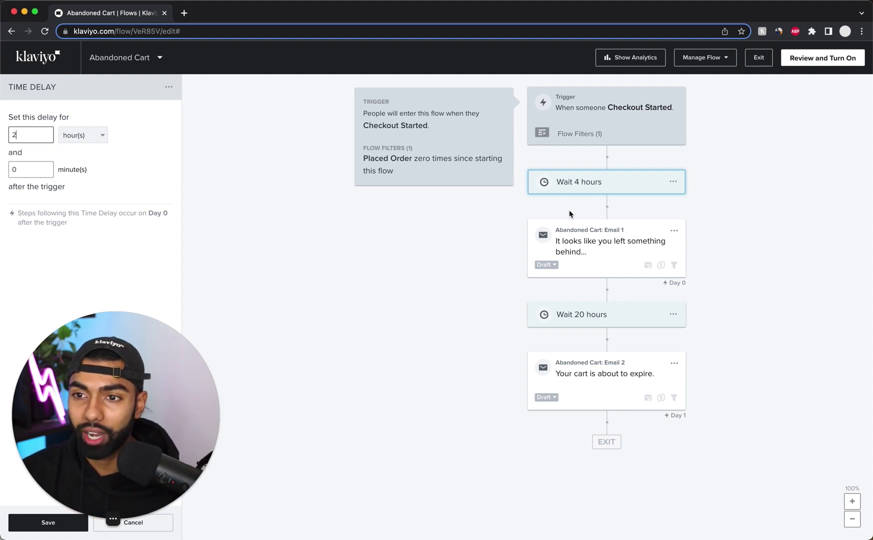
left_click(25, 523)
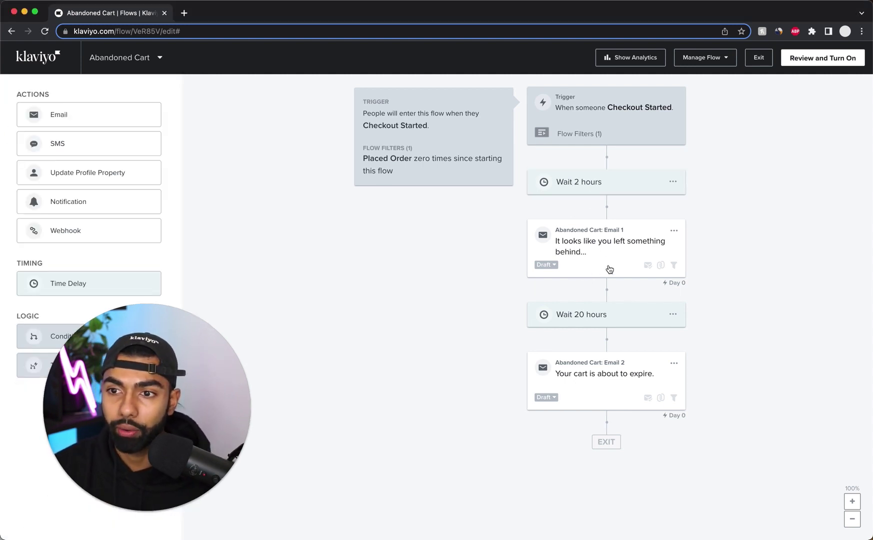
Change the wait before Email 2 from 20 hours to 22 hours and save it.
left_click(599, 377)
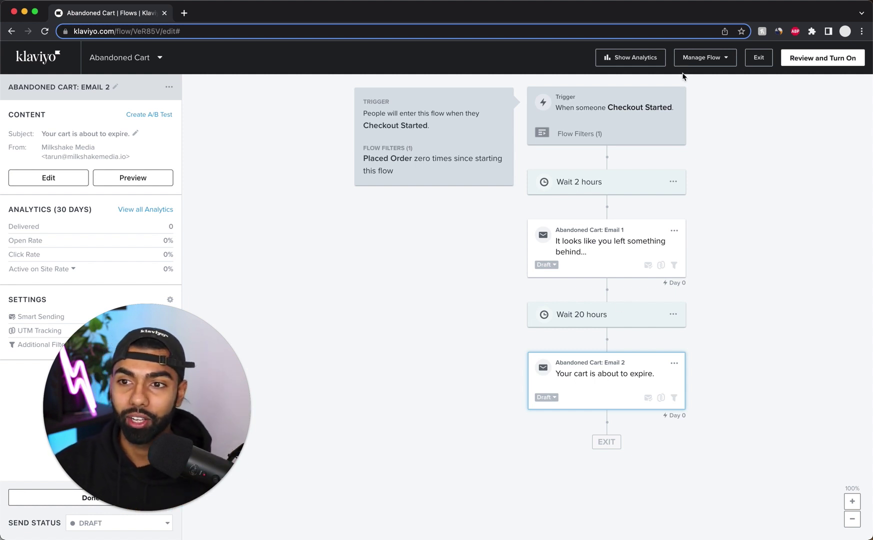
left_click(590, 317)
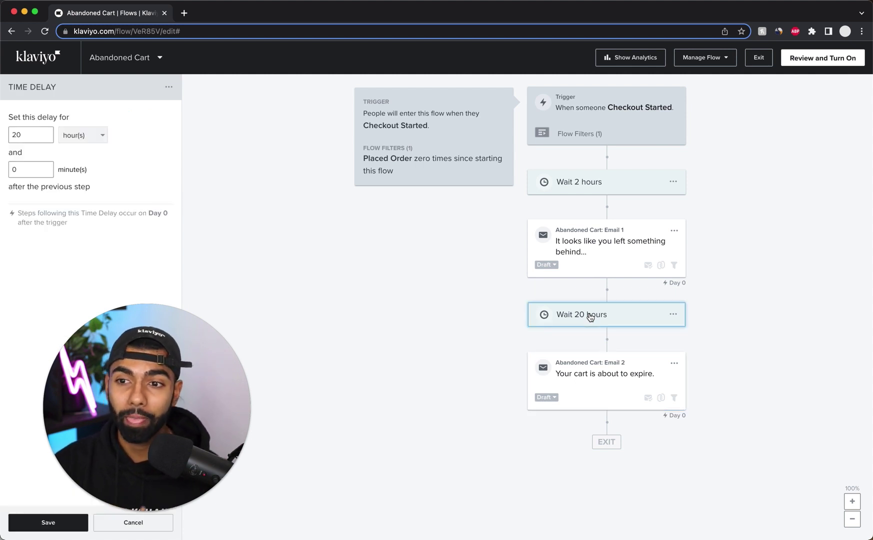
left_click(25, 131)
key("BackSpace")
type("2")
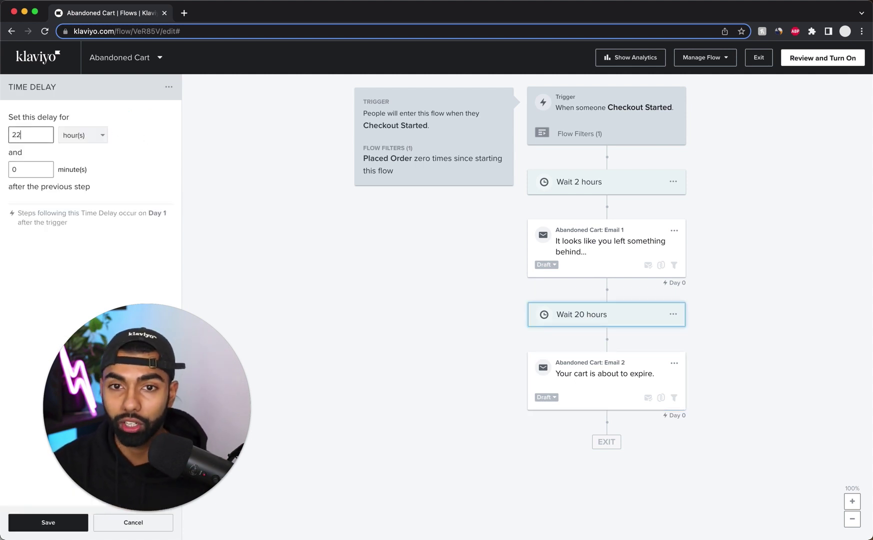
left_click_drag(178, 397, 243, 397)
left_click(45, 521)
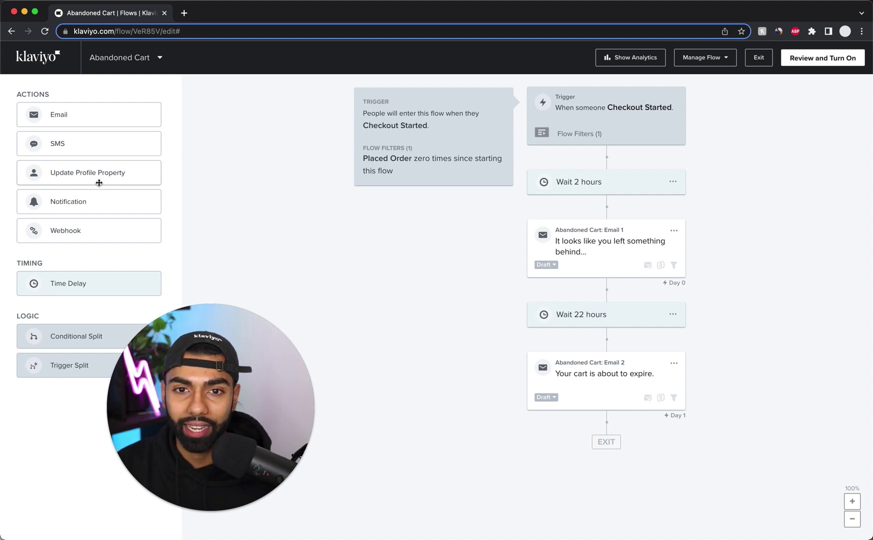
Add a new time delay after Email 2 and save it as 1 day.
left_click_drag(69, 283, 604, 443)
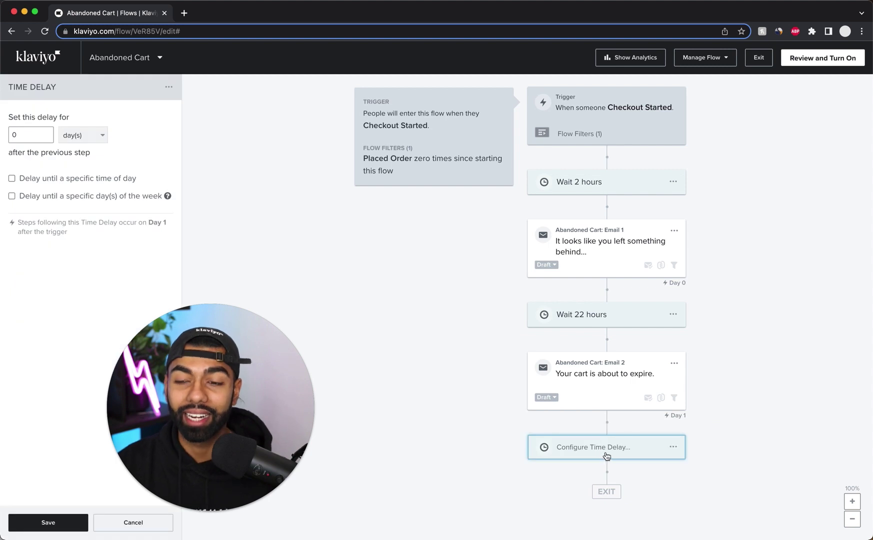
left_click(191, 212)
left_click(610, 447)
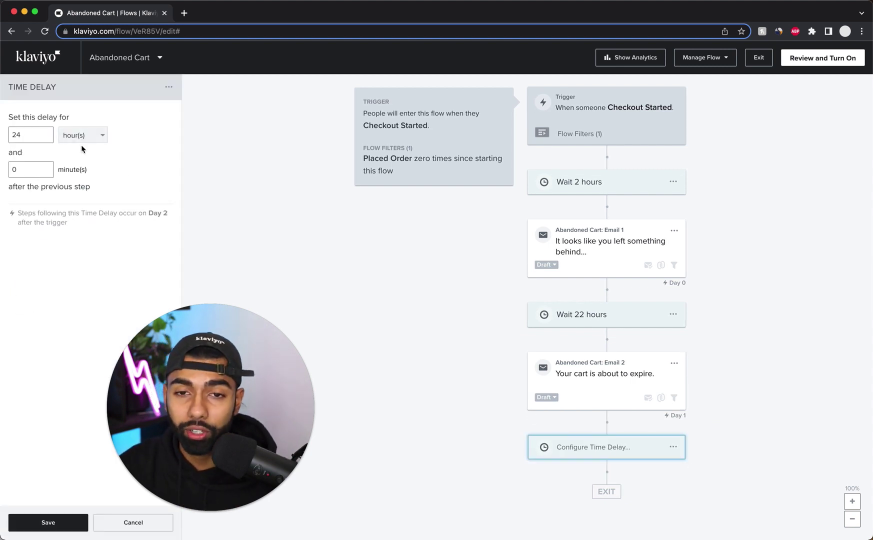
left_click(40, 522)
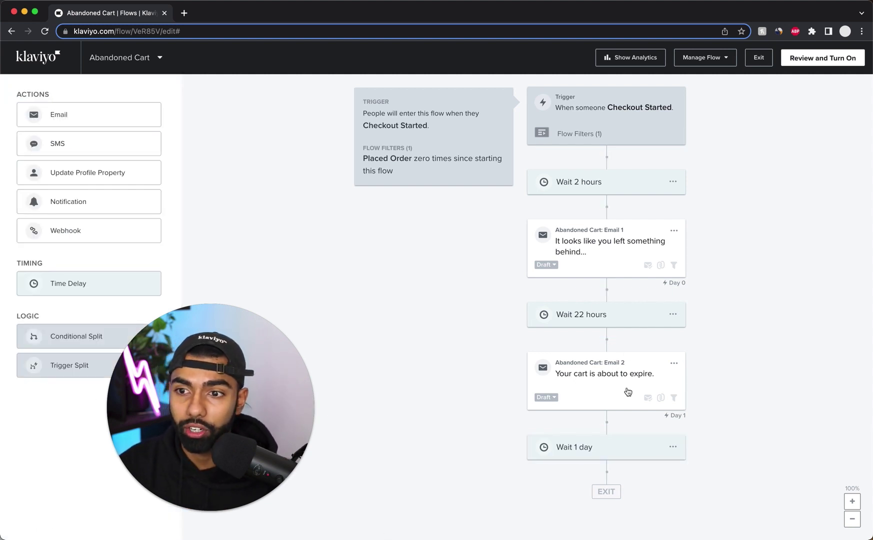
Clone Email 2 and place the copy after the 1-day wait as a third email.
left_click(673, 363)
left_click(695, 397)
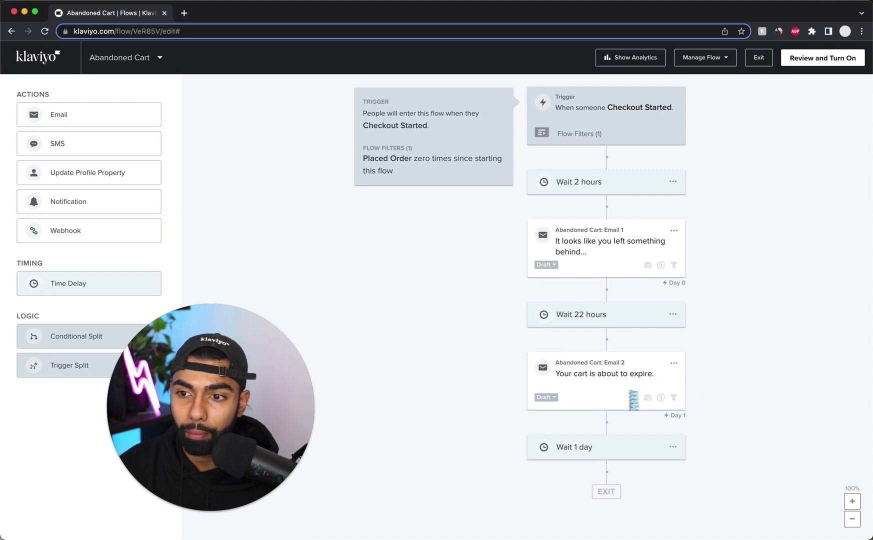
left_click(606, 491)
scroll(579, 474, "up", 3)
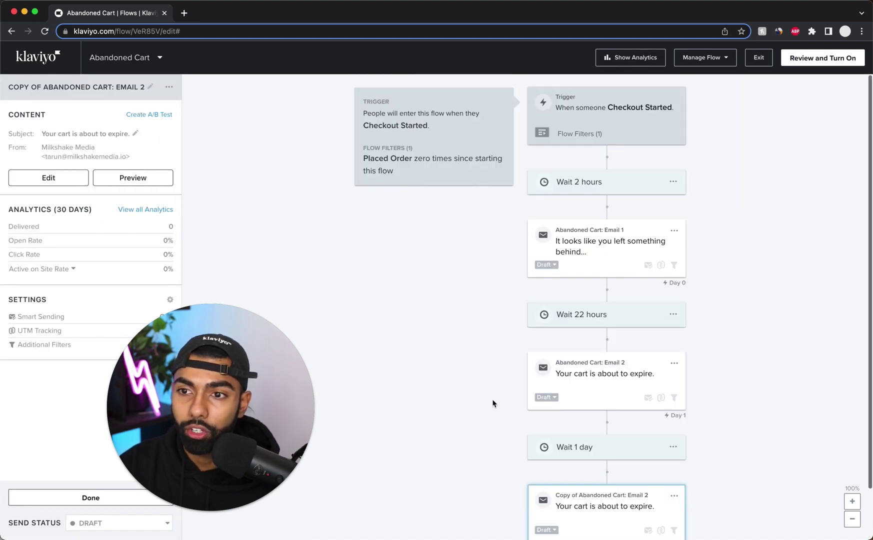
scroll(630, 276, "down", 3)
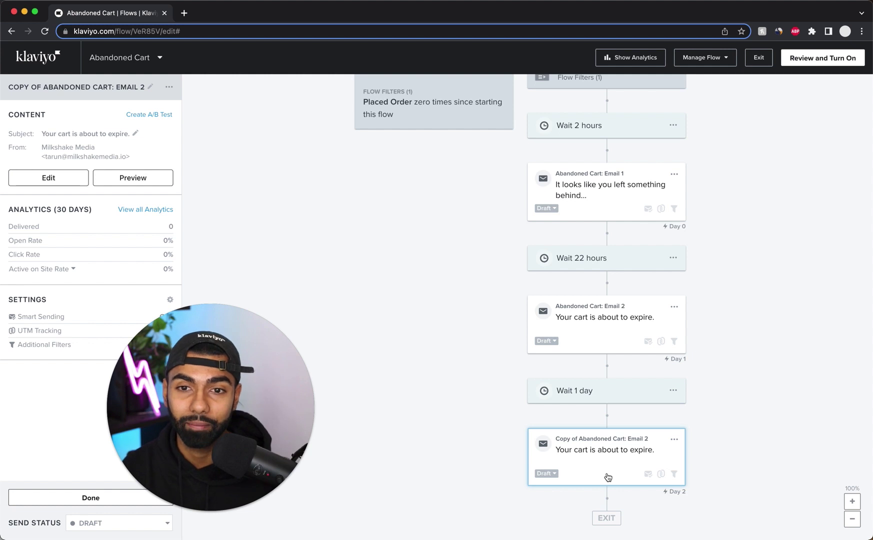
left_click(635, 189)
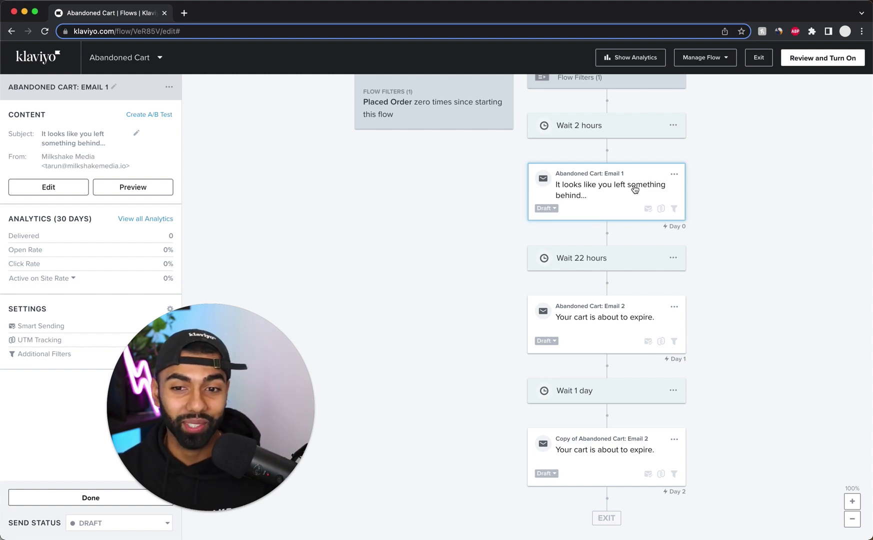
left_click(200, 145)
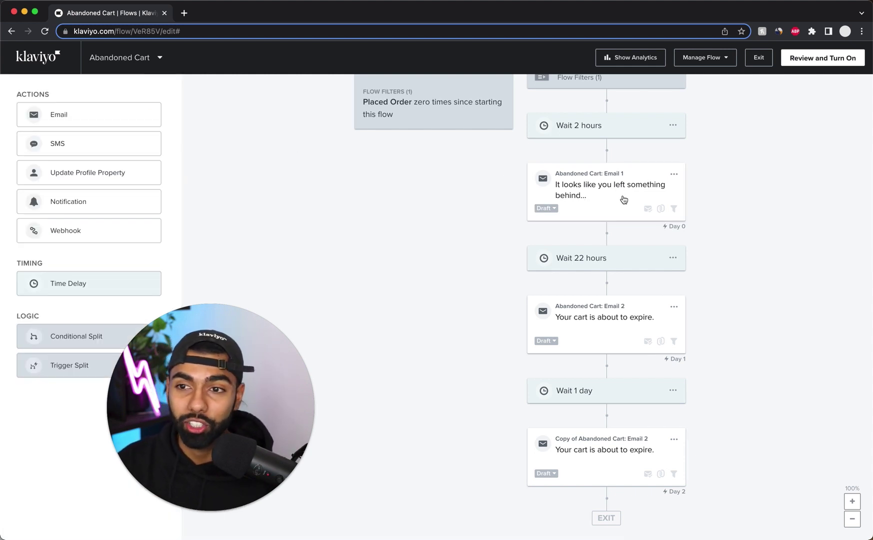
In Email 1's editor, replace the 'Thanks for stopping by!' heading with 'Left Something Behind?'.
left_click(596, 189)
left_click(50, 187)
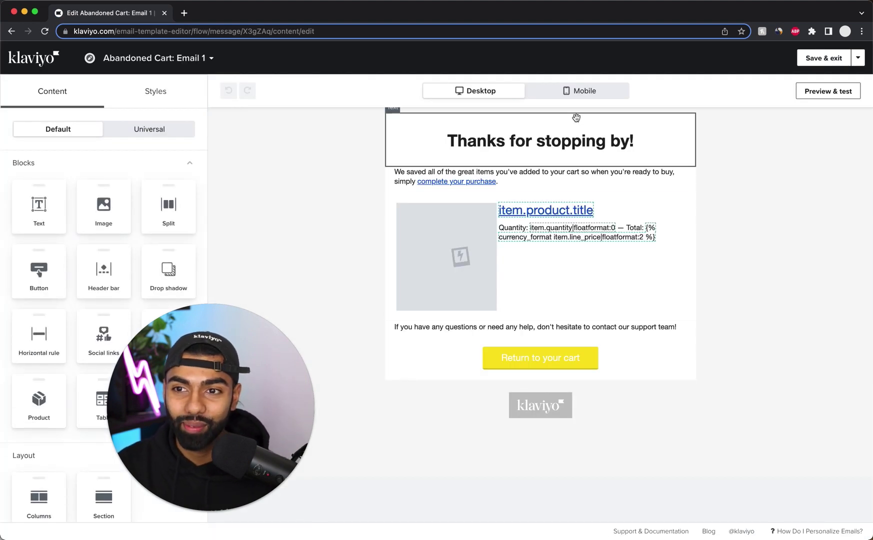
left_click(567, 139)
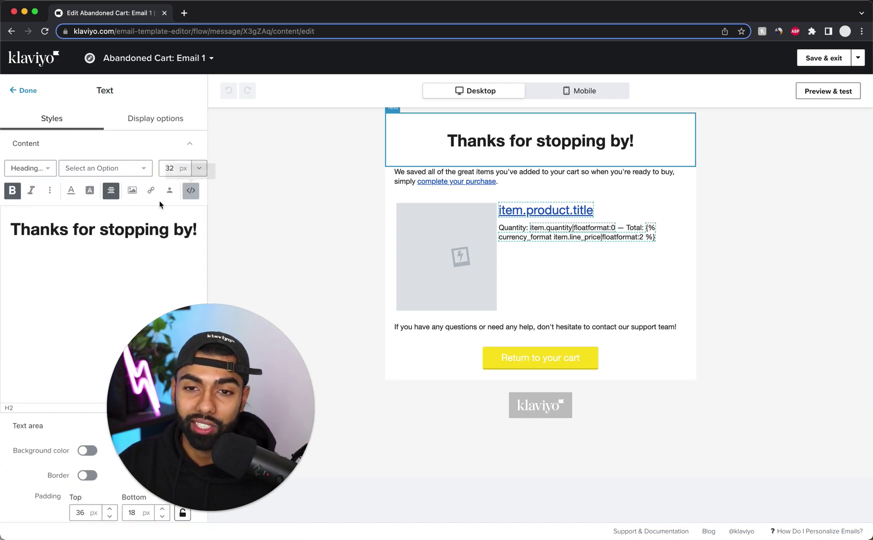
triple_click(147, 223)
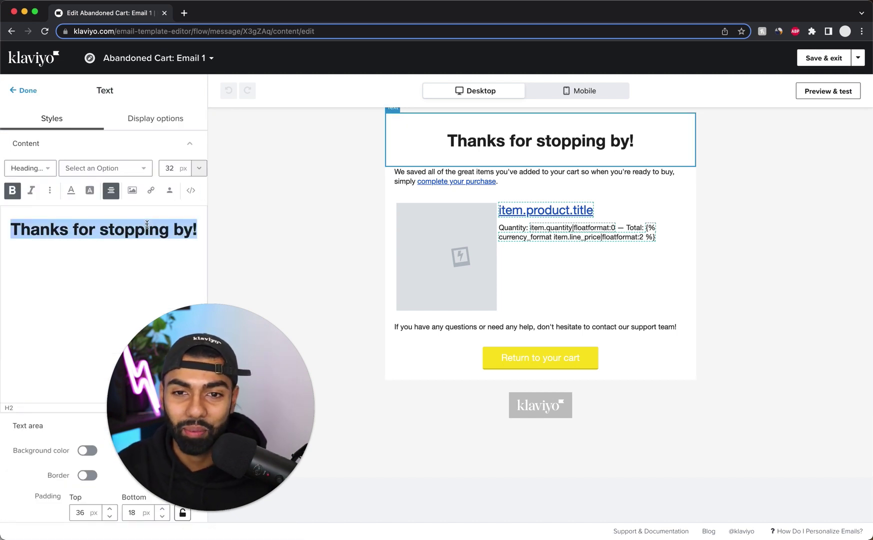
type("Legt")
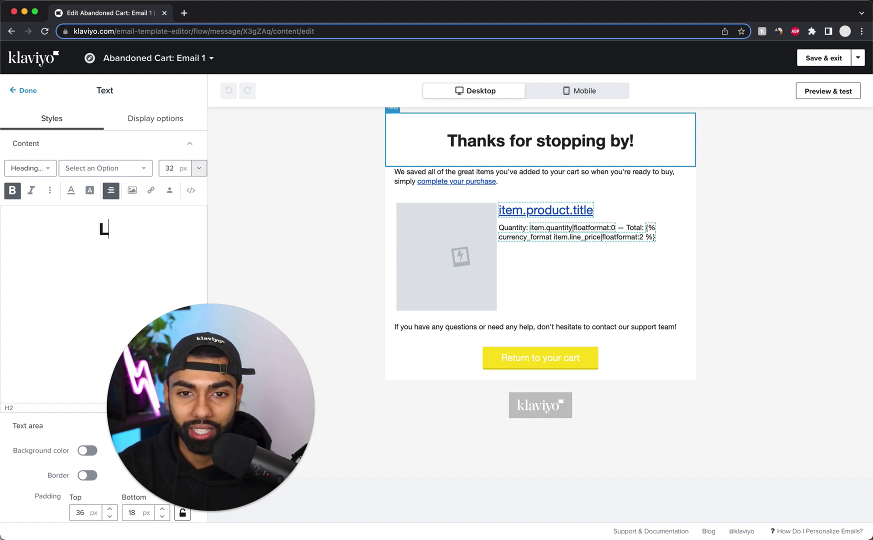
key("BackSpace")
key("BackSpace")
type("ft do")
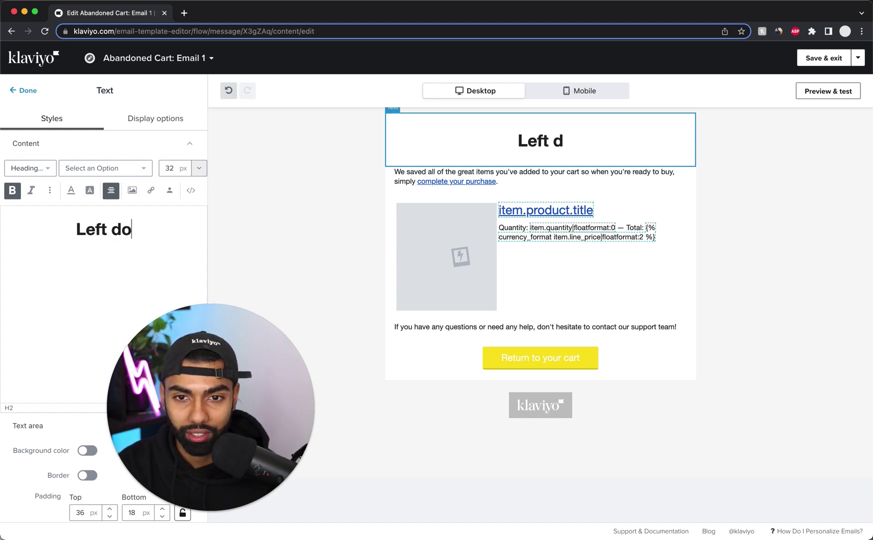
key("BackSpace")
key("BackSpace")
type("Something Behind?")
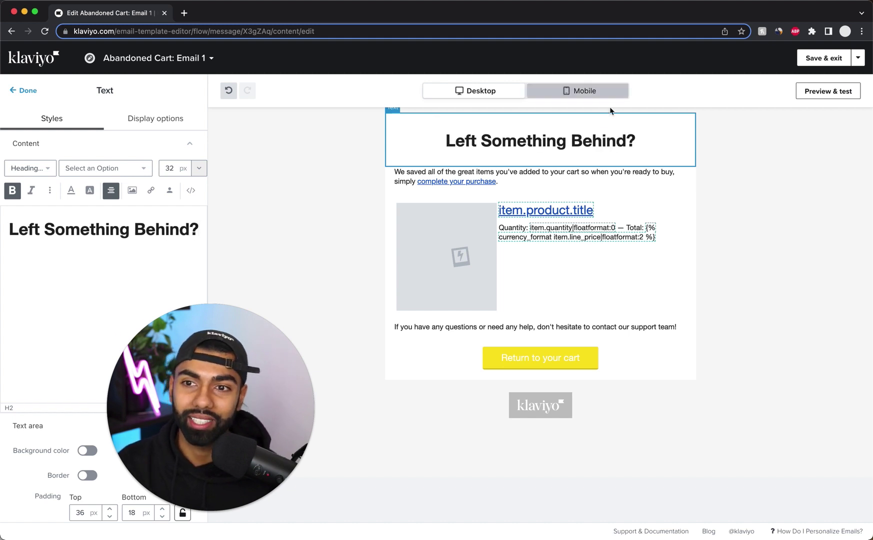
left_click(540, 179)
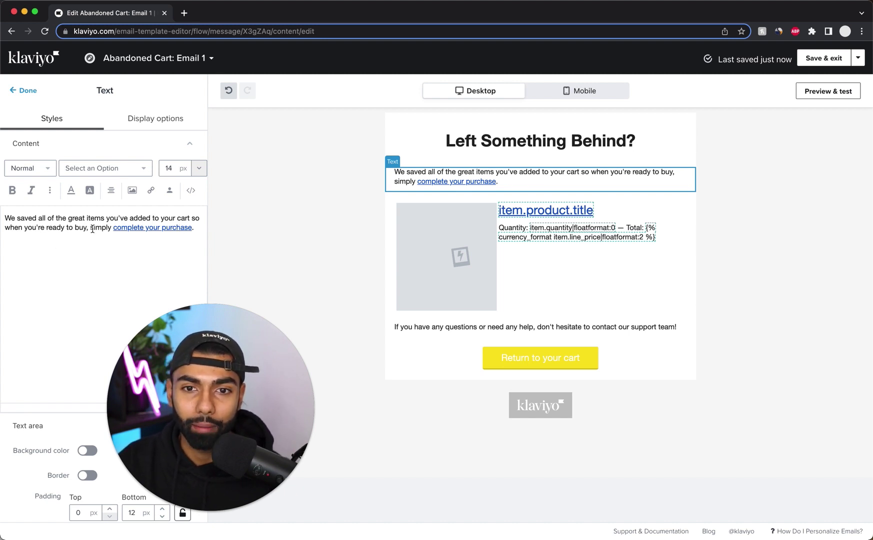
Delete ' simply complete your purchase.' from the intro, then inspect the button and product table.
left_click_drag(89, 228, 198, 228)
key("BackSpace")
key("BackSpace")
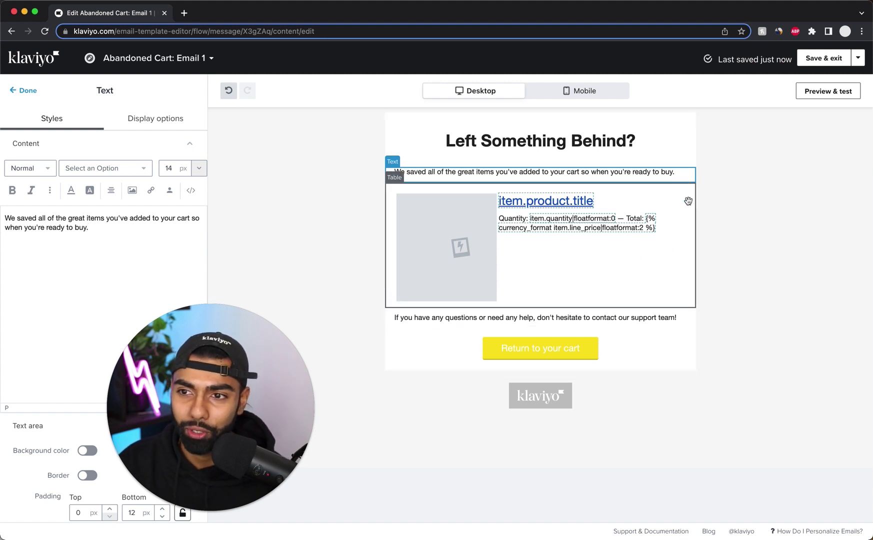
left_click(518, 350)
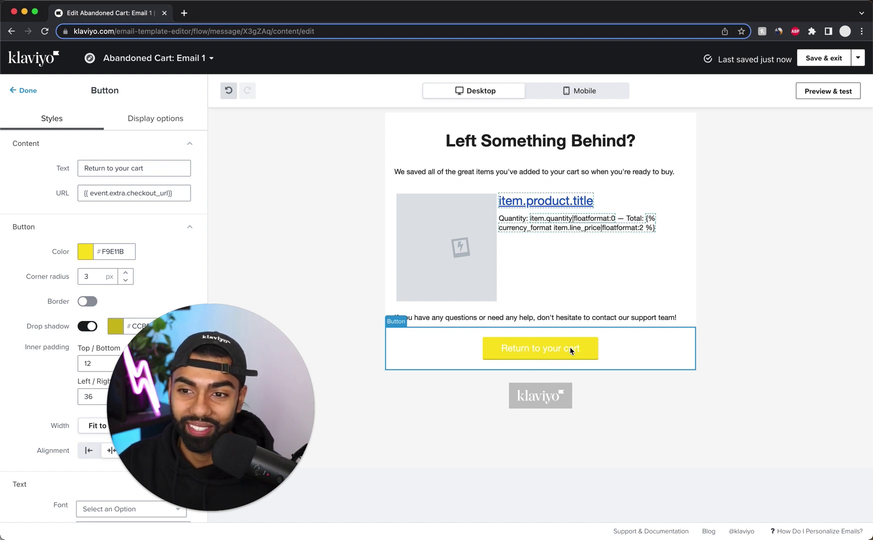
left_click(560, 249)
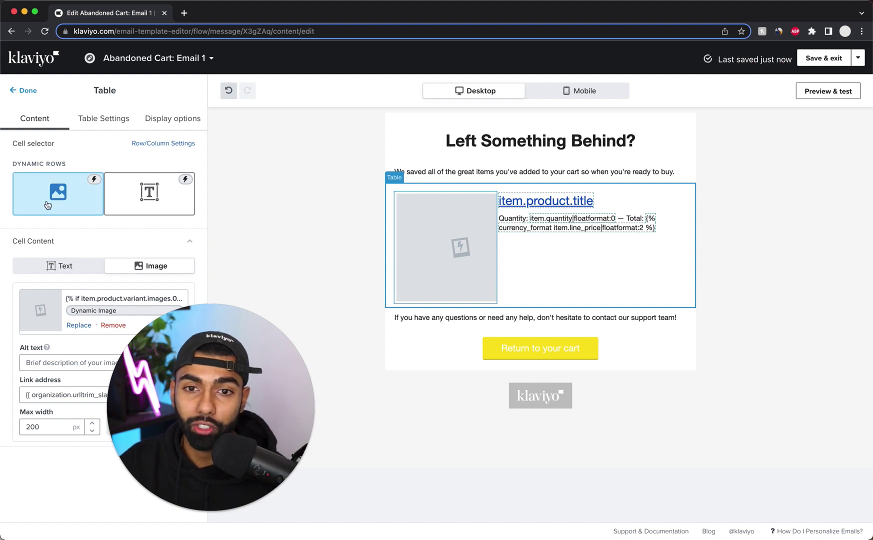
Select the product row's text and browse the font list without changing the font.
left_click(143, 207)
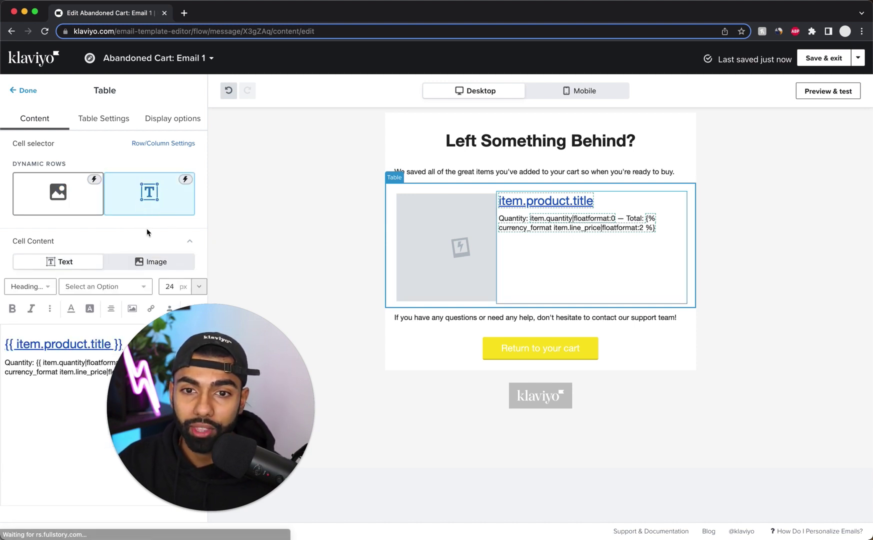
scroll(146, 228, "down", 2)
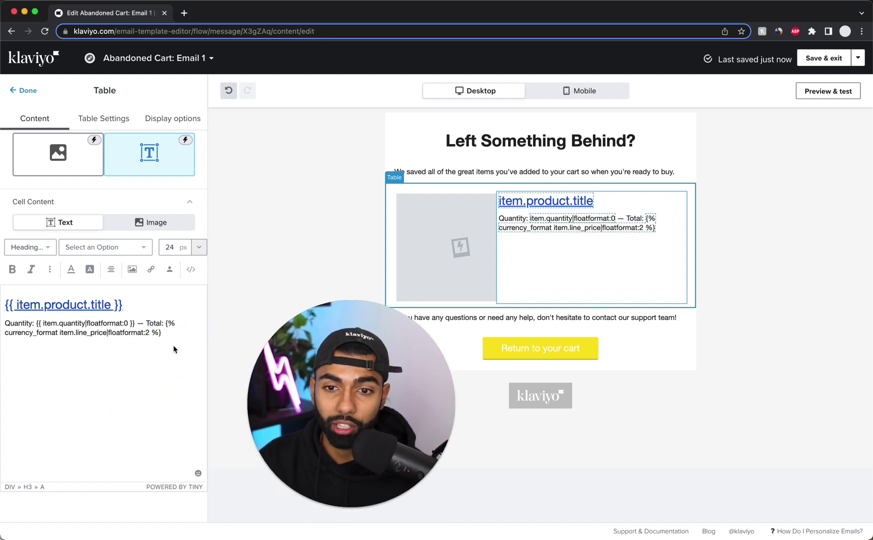
left_click_drag(173, 349, 17, 295)
left_click(111, 250)
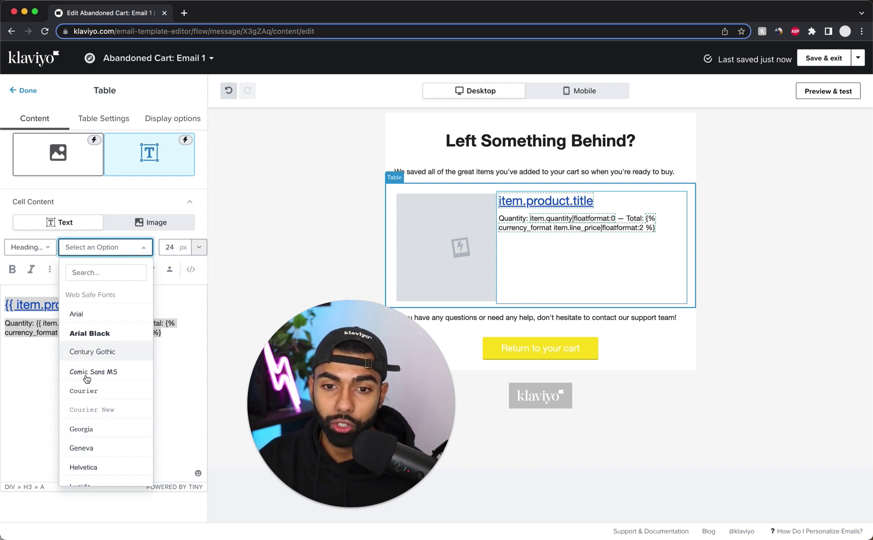
scroll(104, 418, "down", 5)
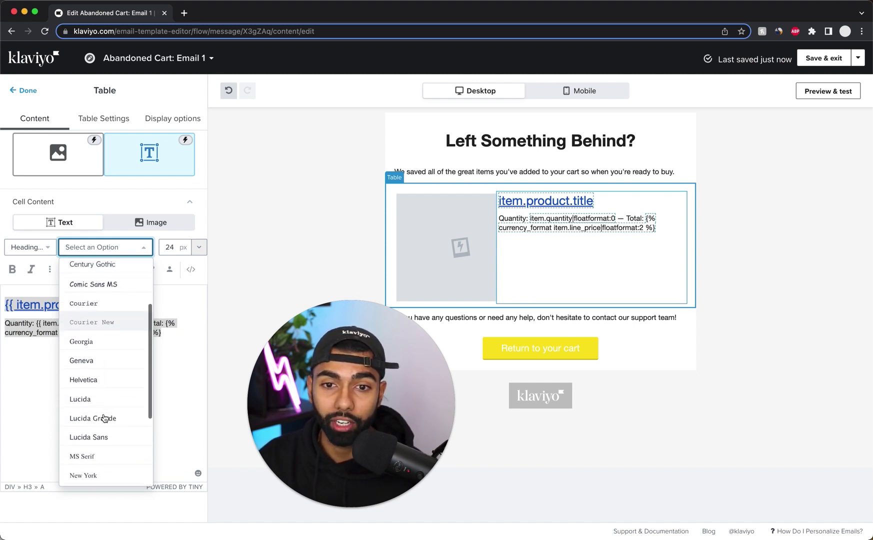
scroll(100, 396, "up", 5)
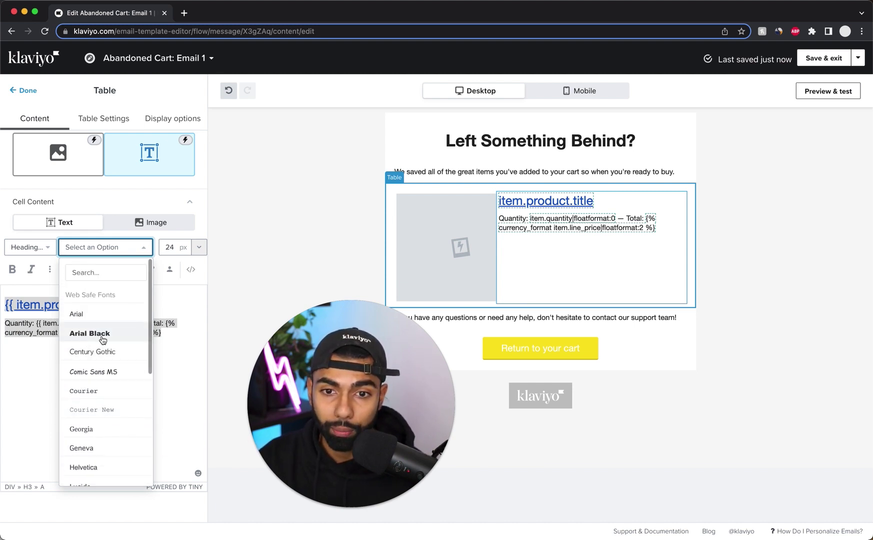
scroll(94, 415, "down", 5)
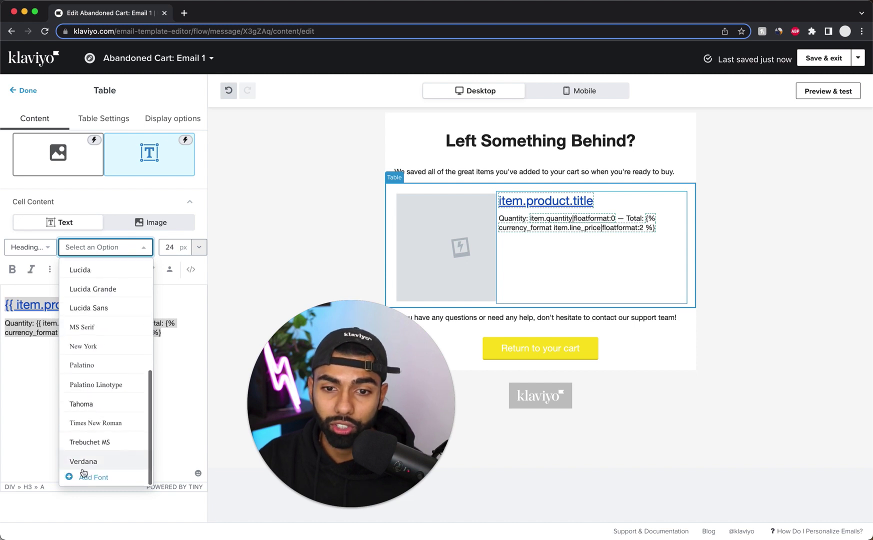
left_click(29, 431)
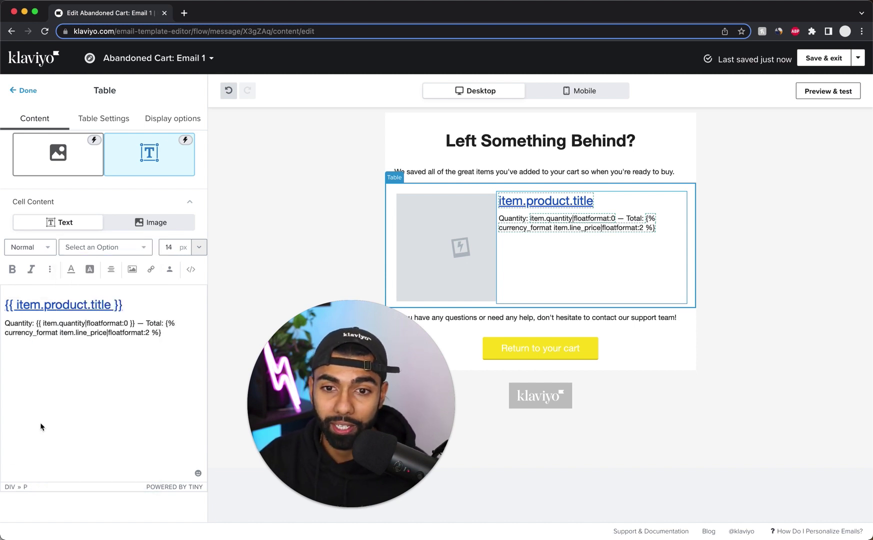
Inspect the quantity, total price and title text, then save and exit Email 1's editor.
left_click_drag(4, 323, 141, 324)
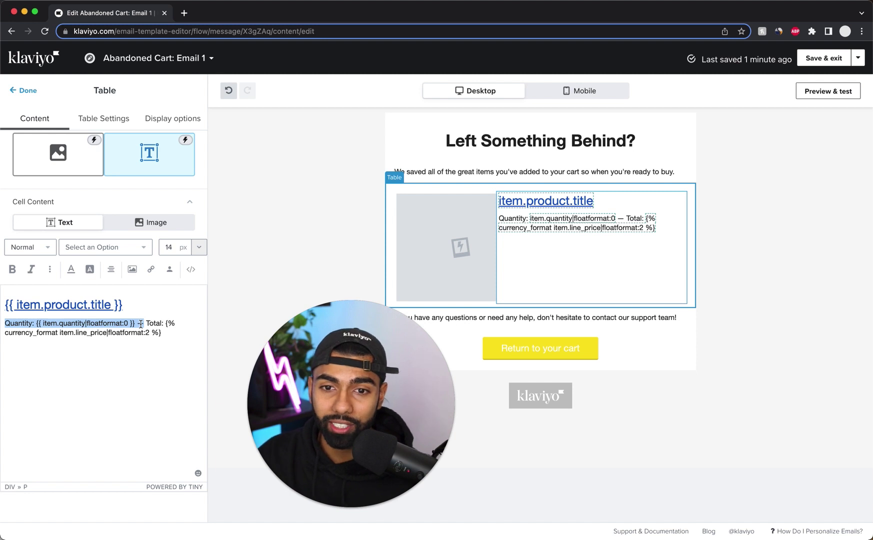
left_click(141, 323)
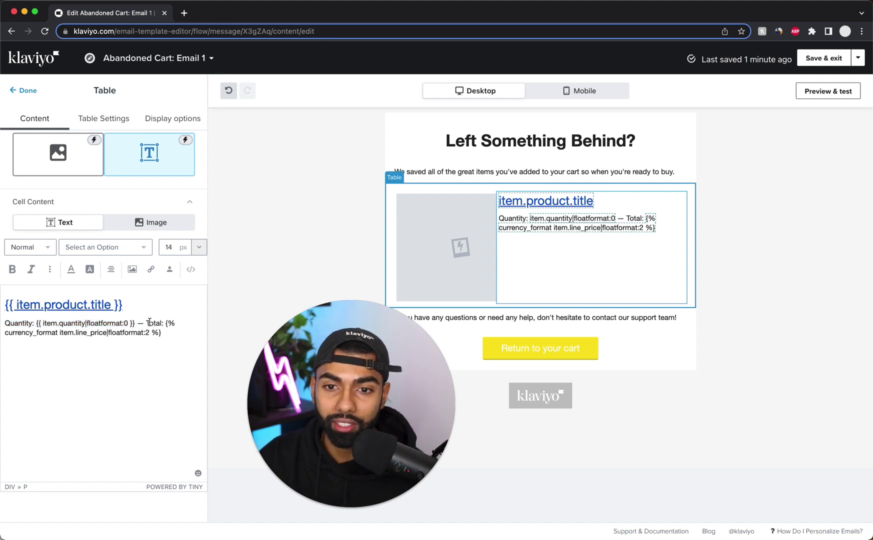
left_click_drag(153, 323, 157, 333)
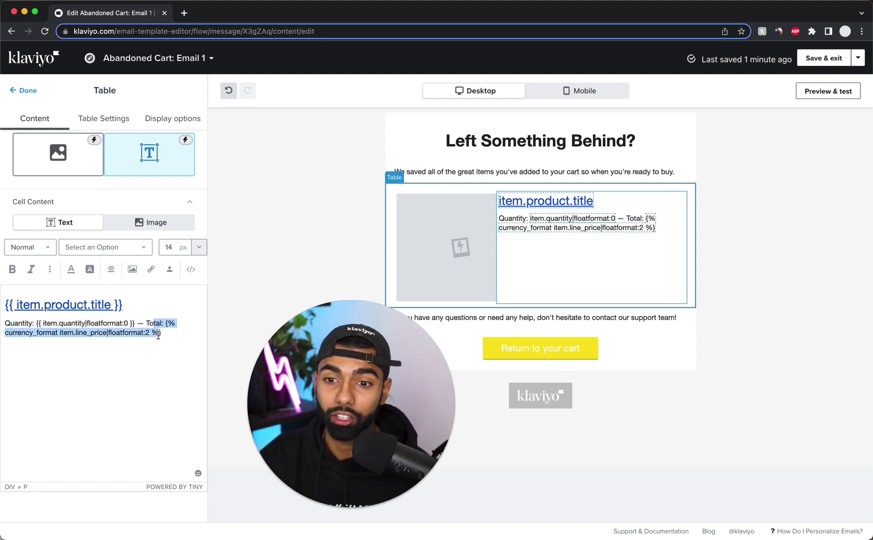
left_click(158, 334)
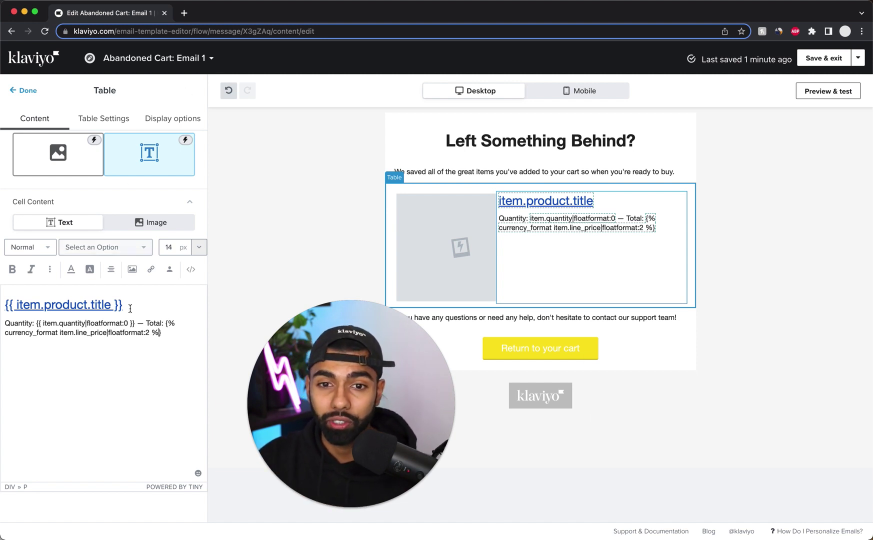
left_click_drag(148, 323, 23, 298)
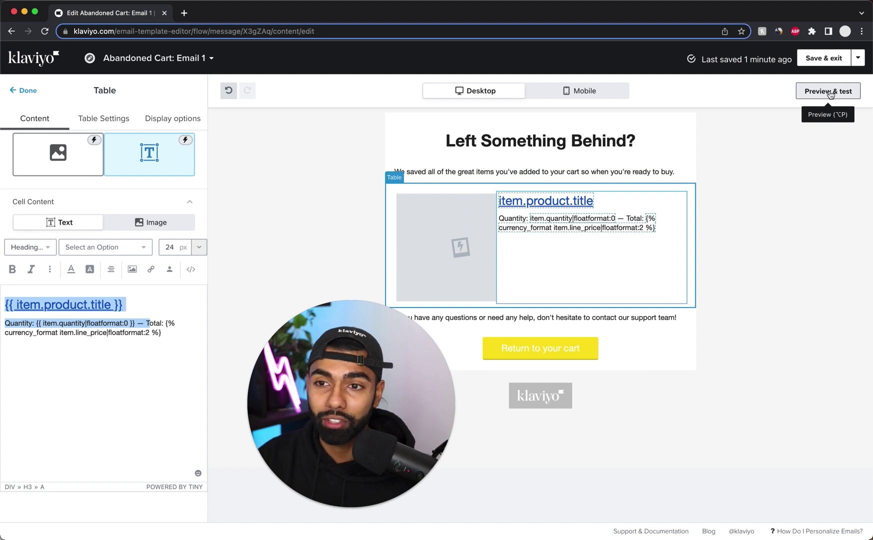
left_click(818, 59)
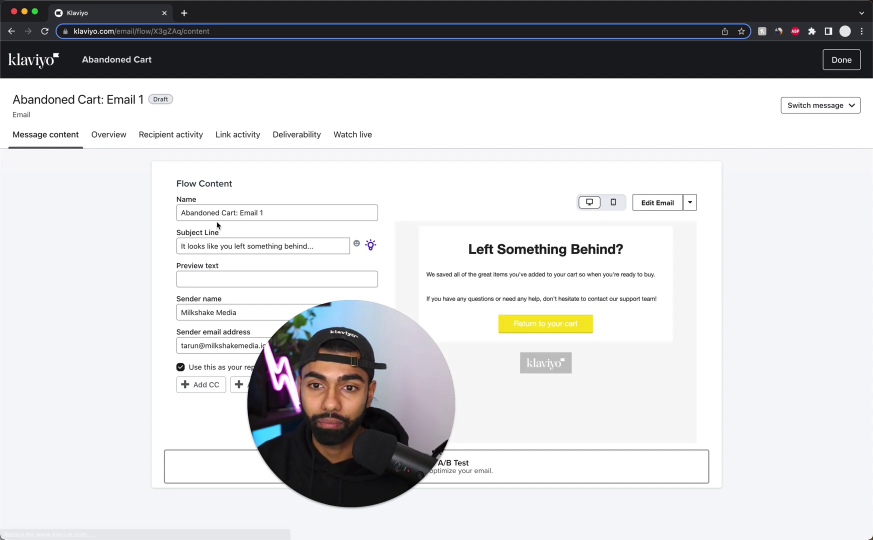
Leave Email 1's Flow Content page and go back to the Abandoned Cart flow builder.
left_click(837, 60)
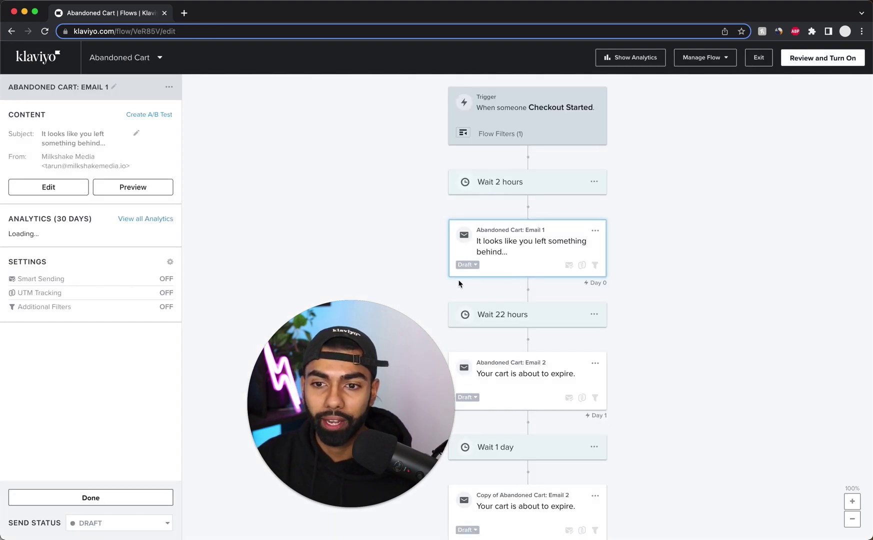
Open Email 2 in the editor, review its heading and support-team text, then save and exit.
left_click(493, 394)
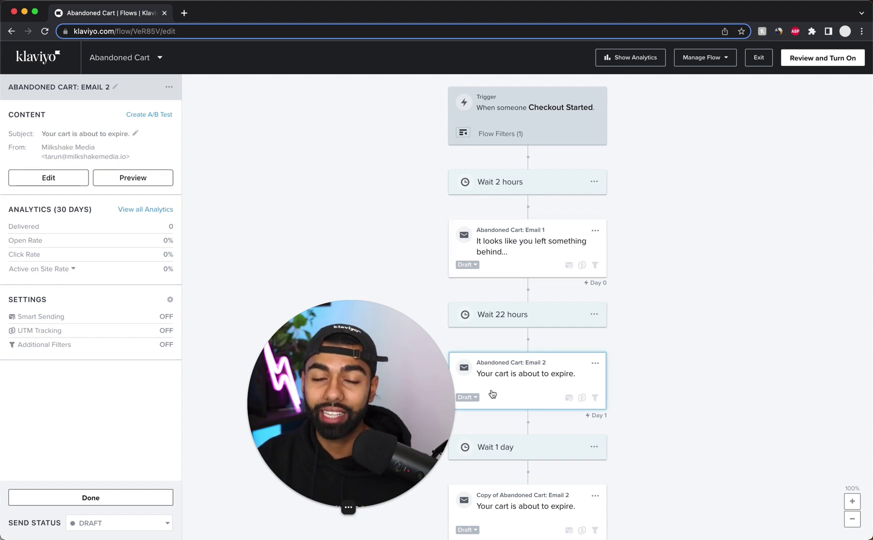
left_click(63, 179)
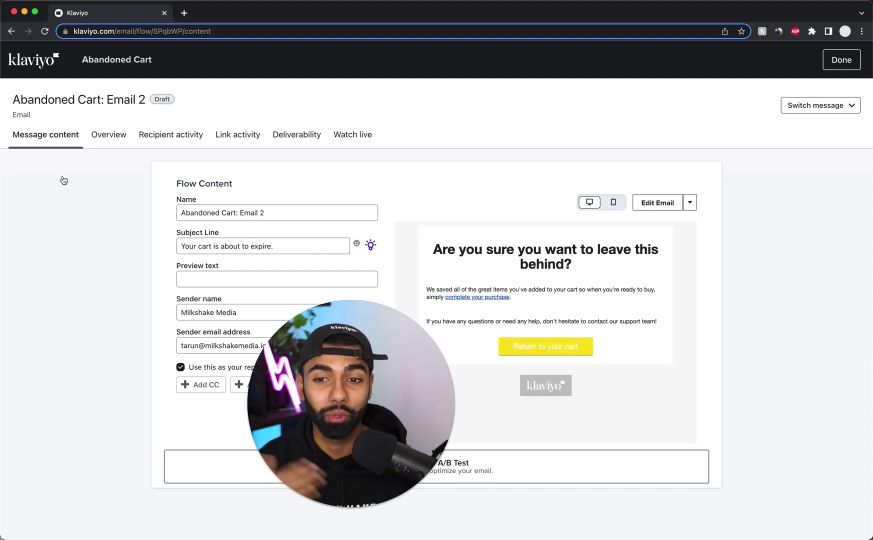
left_click(656, 202)
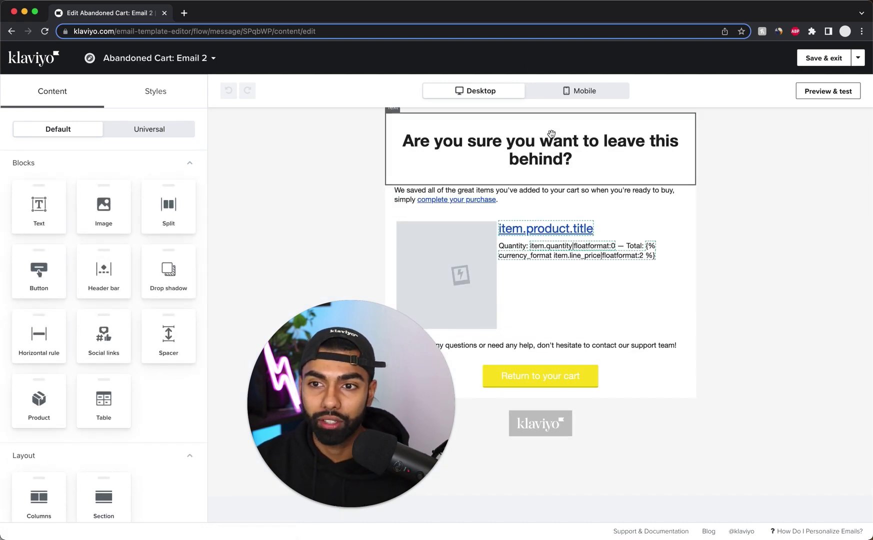
left_click(551, 134)
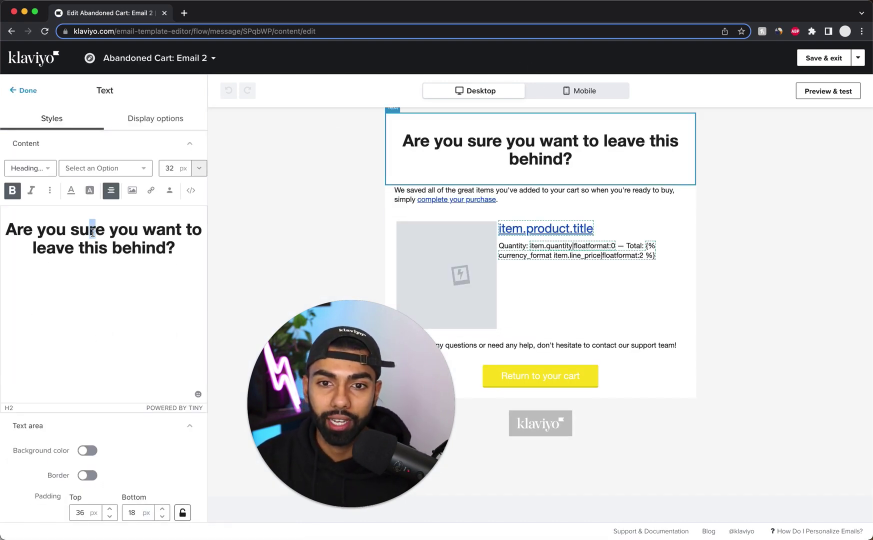
triple_click(92, 232)
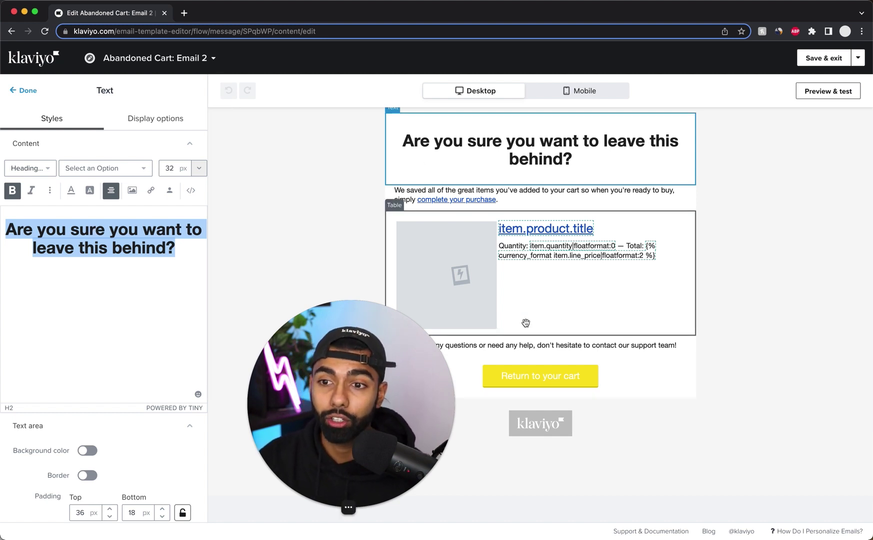
left_click(534, 350)
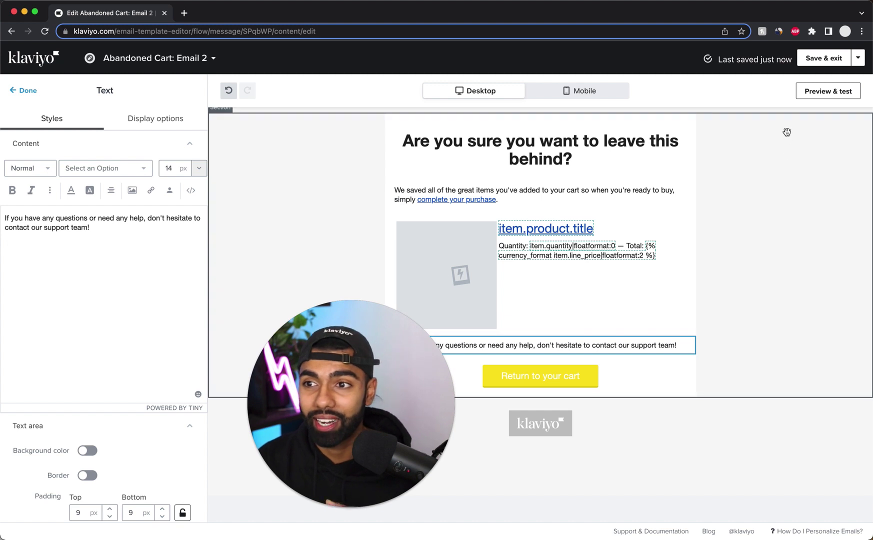
left_click(832, 64)
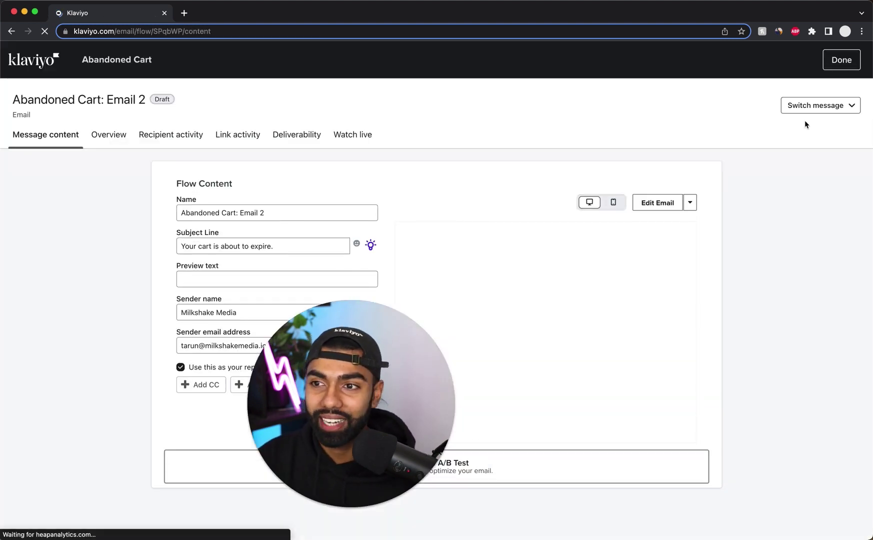
Open 'Copy of Abandoned Cart: Email 2' in the editor, save it, and return to the flow.
left_click(836, 67)
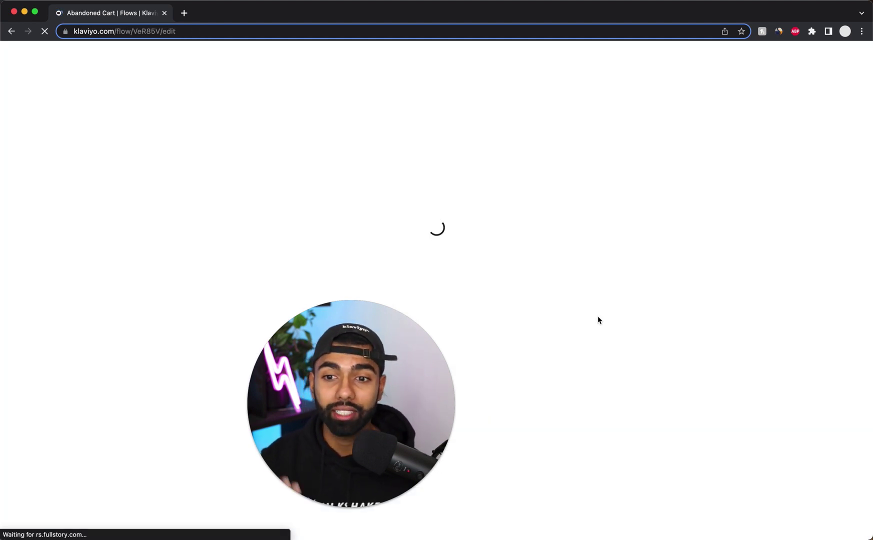
scroll(598, 320, "down", 2)
left_click(529, 460)
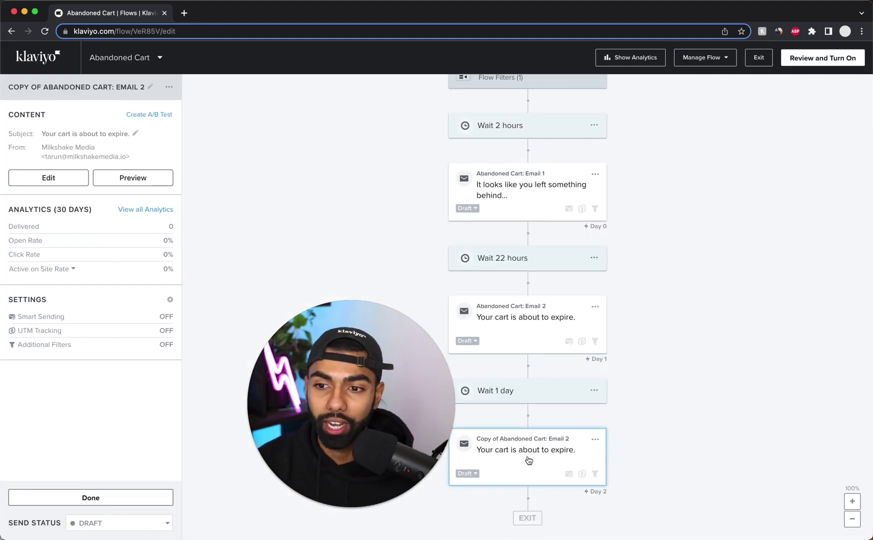
left_click(66, 186)
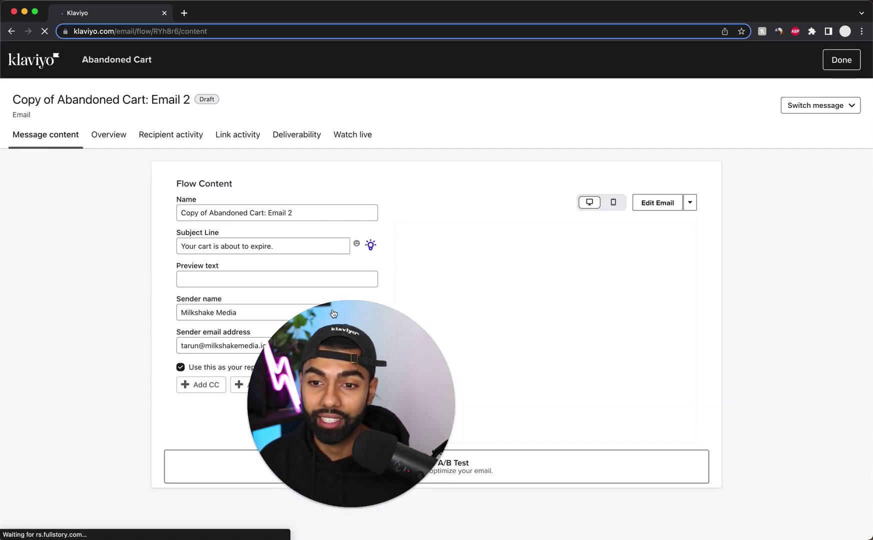
left_click(660, 204)
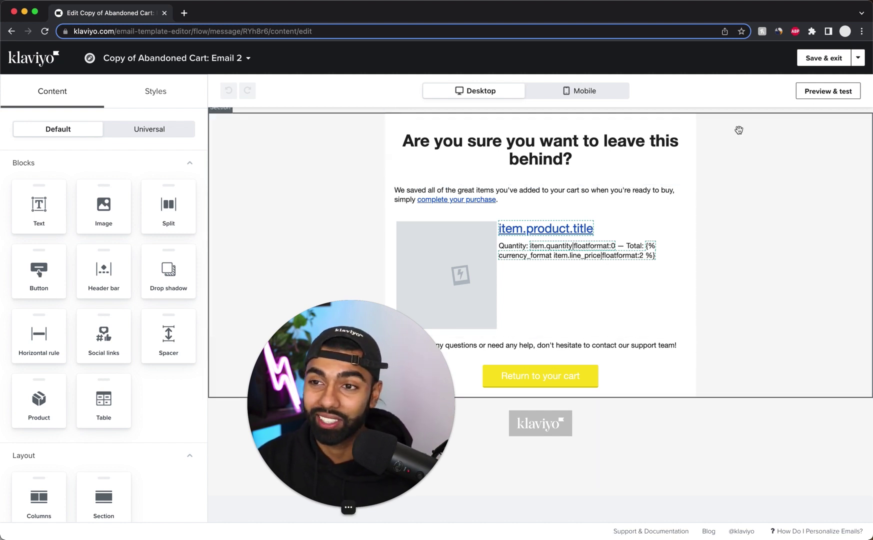
left_click(825, 59)
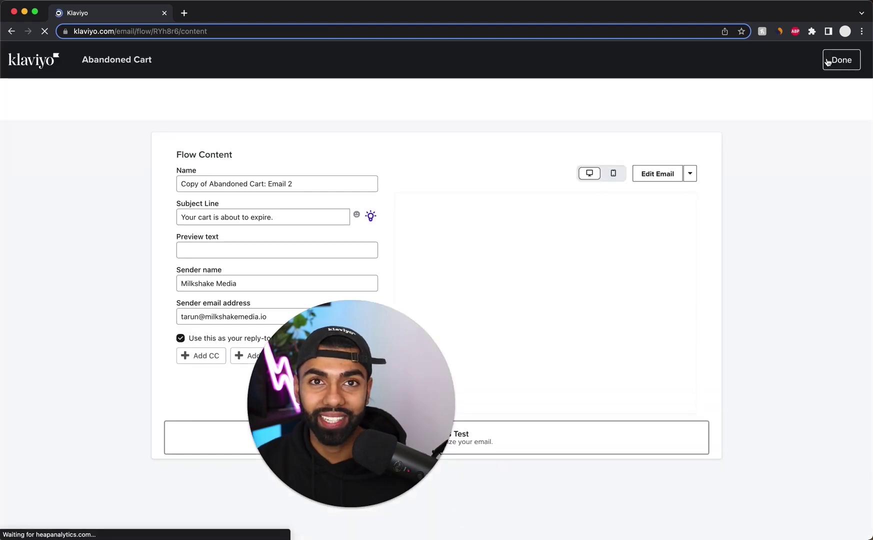
left_click(840, 59)
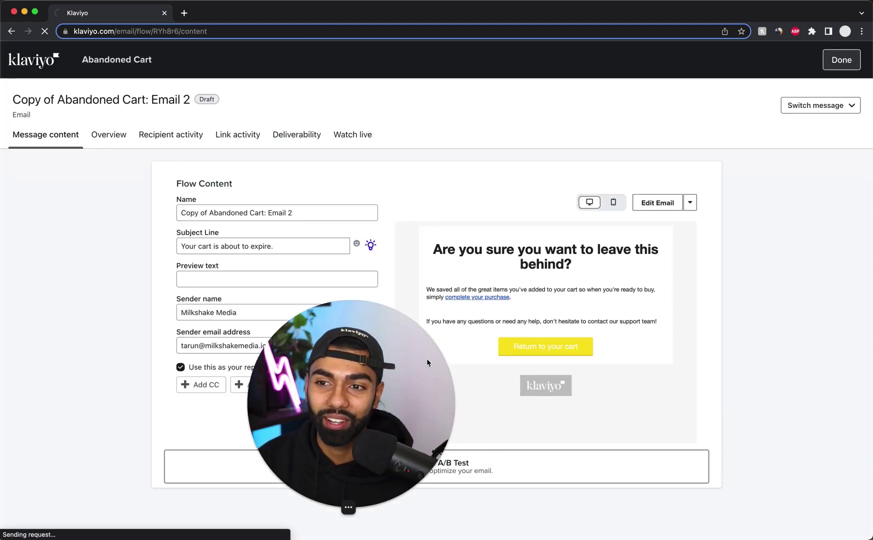
left_click(354, 507)
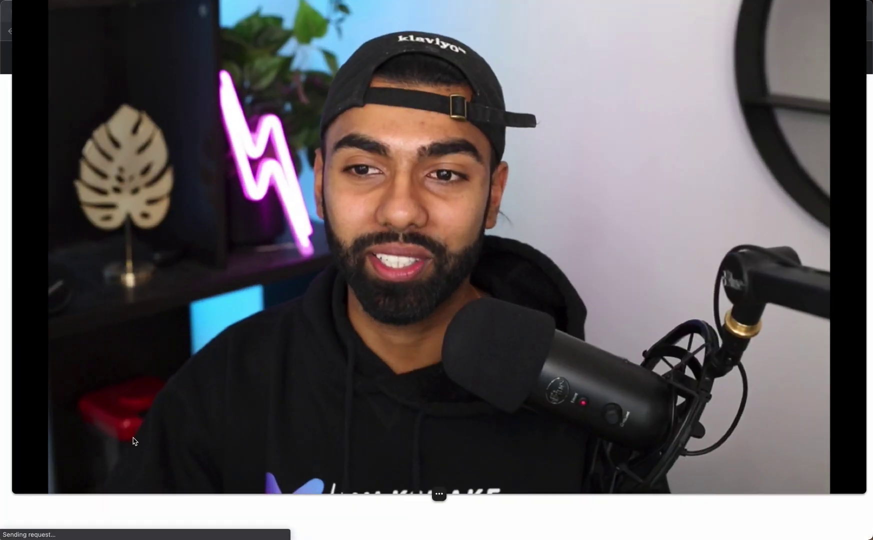